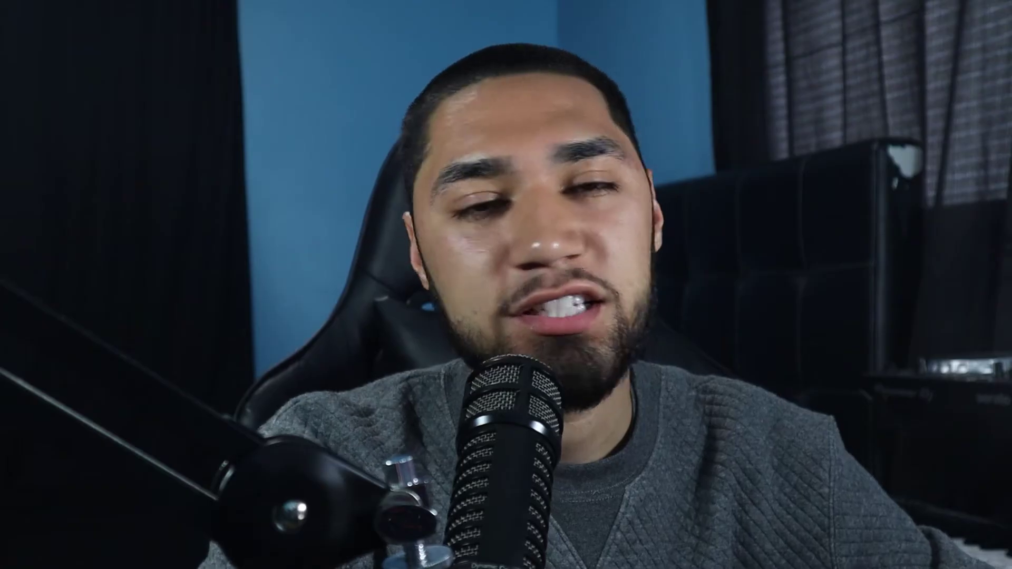
Set the Space amount in RC-20 Retro Color to 12% and play the pattern
left_click(272, 20)
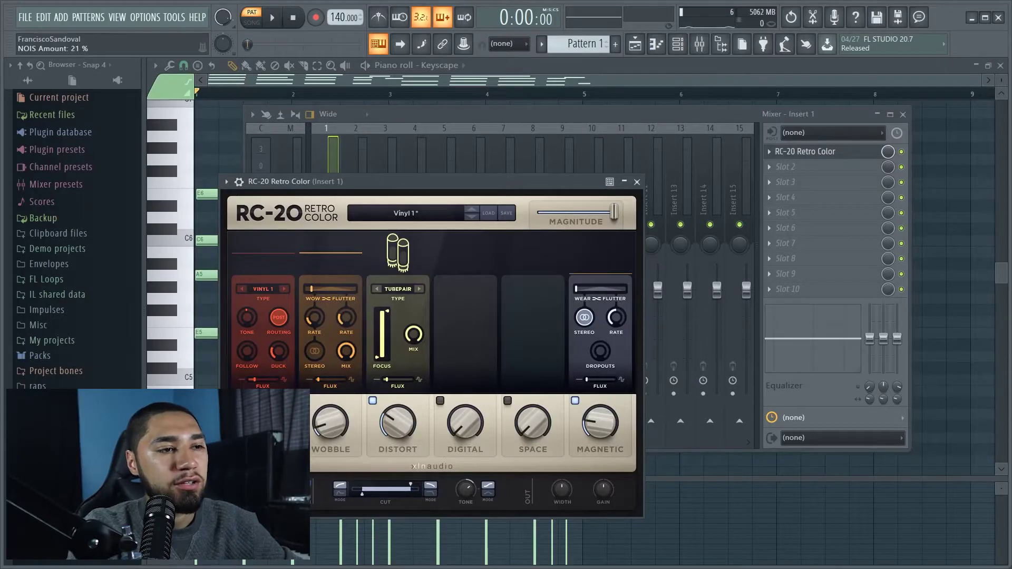
left_click_drag(534, 433, 530, 402)
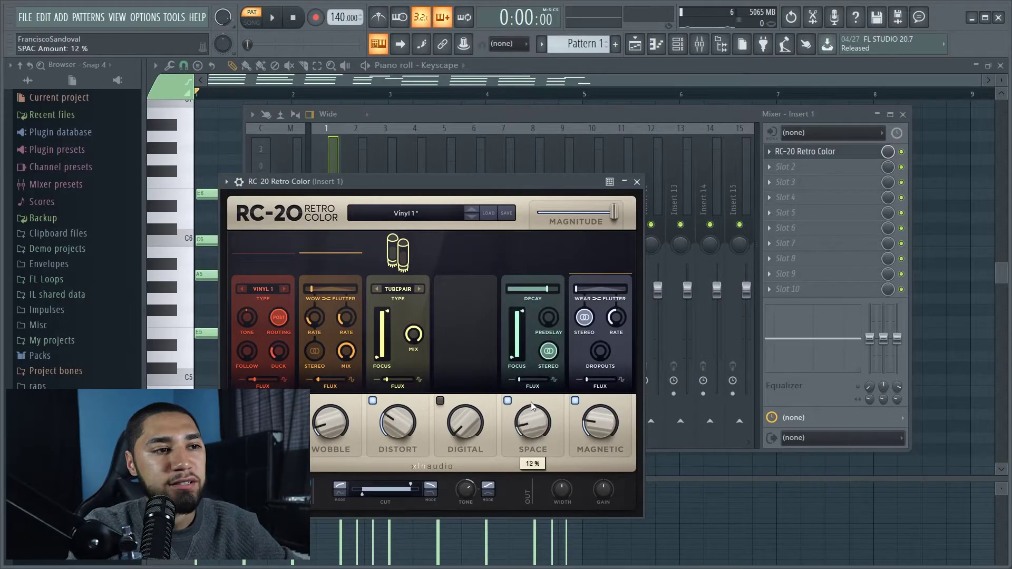
left_click(277, 21)
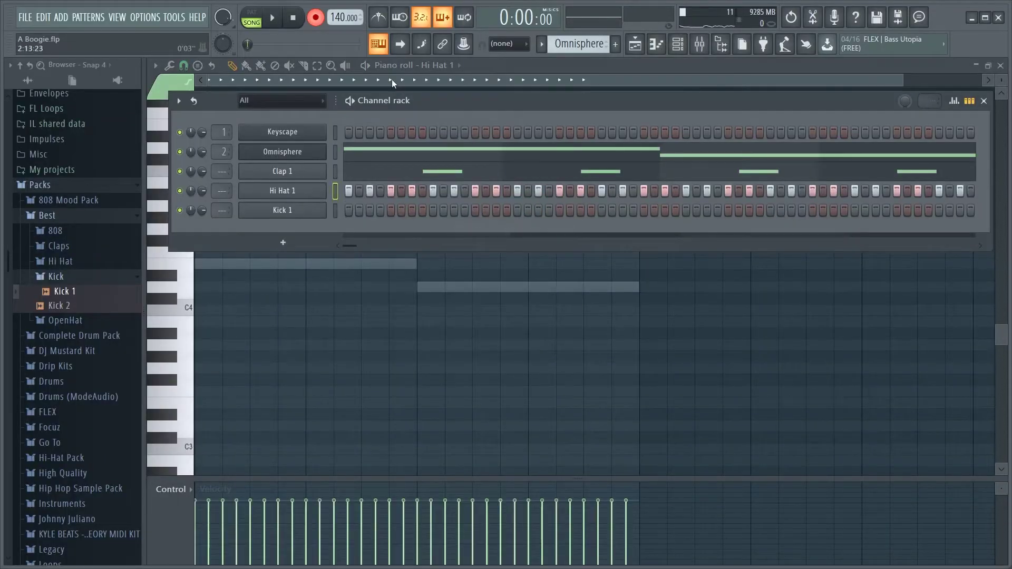
Play the playlist arrangement from the start and stop it near the end of the second section
left_click(393, 85)
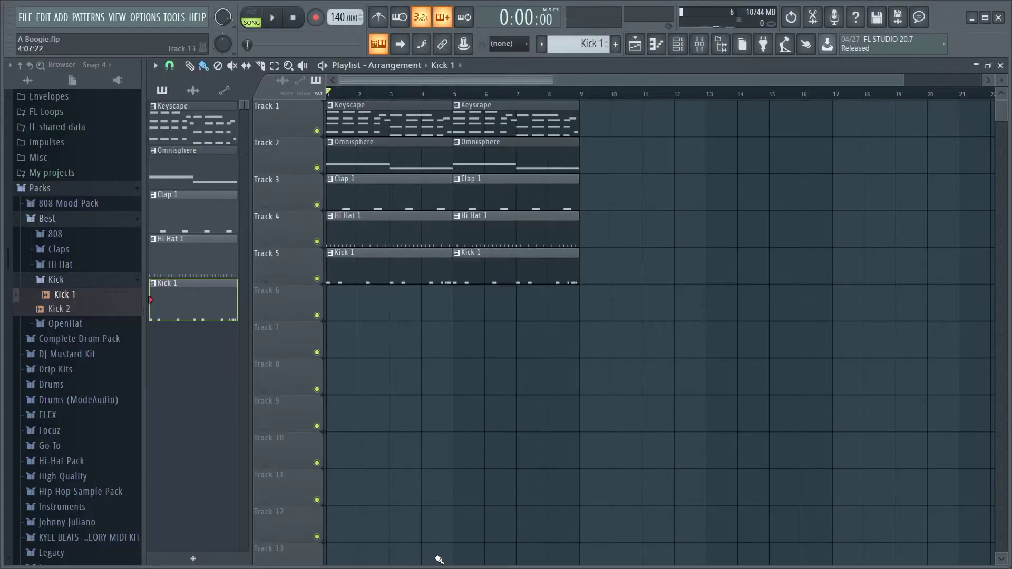
key("space")
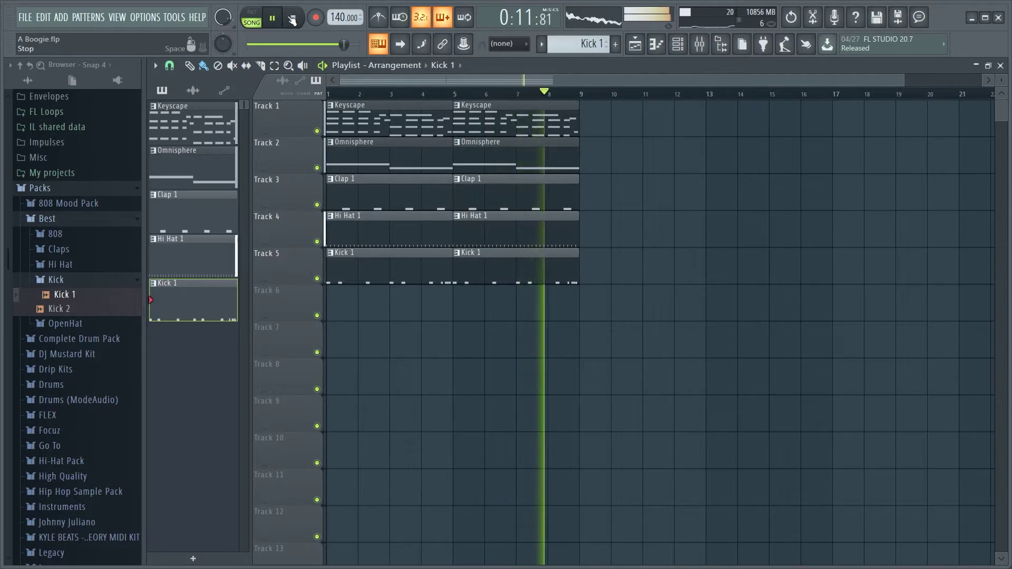
left_click(295, 20)
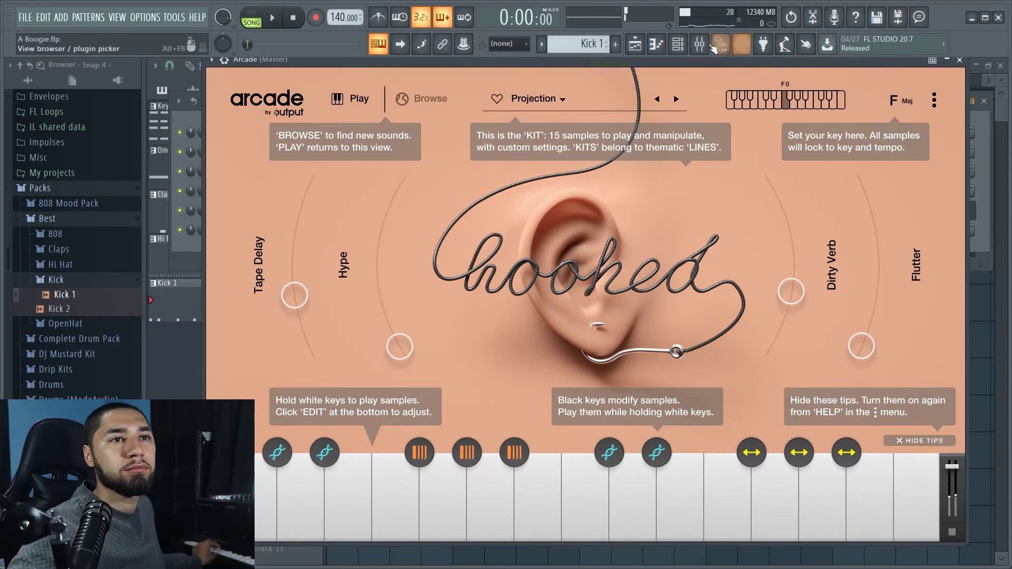
Draw two consecutive four-bar C4 notes for the Arcade channel in Pattern 6, filling bars 1 to 8
key("F6")
right_click(302, 230)
left_click(358, 232)
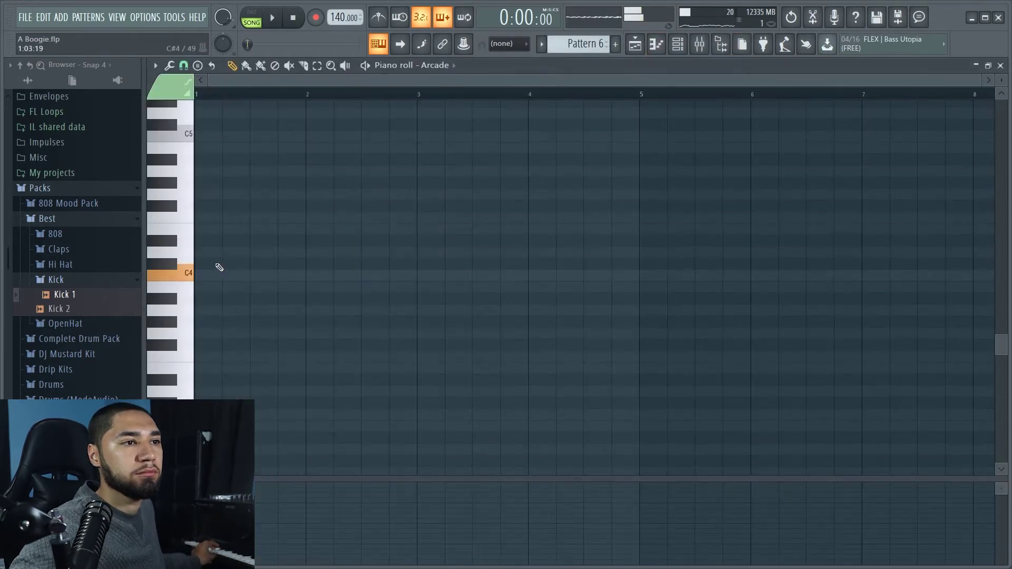
left_click_drag(340, 274, 623, 270)
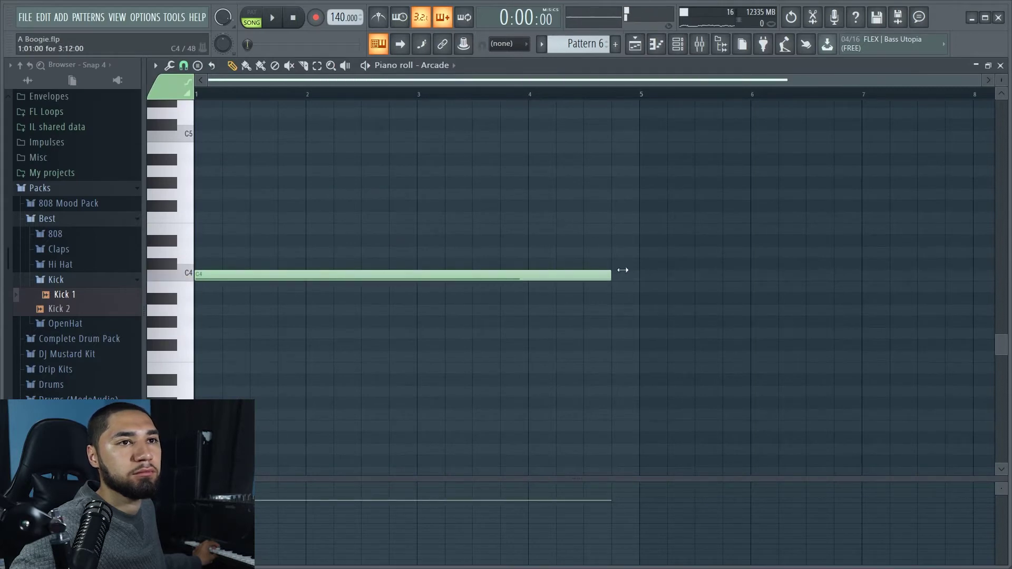
left_click_drag(899, 82, 980, 82)
left_click_drag(677, 268, 587, 271)
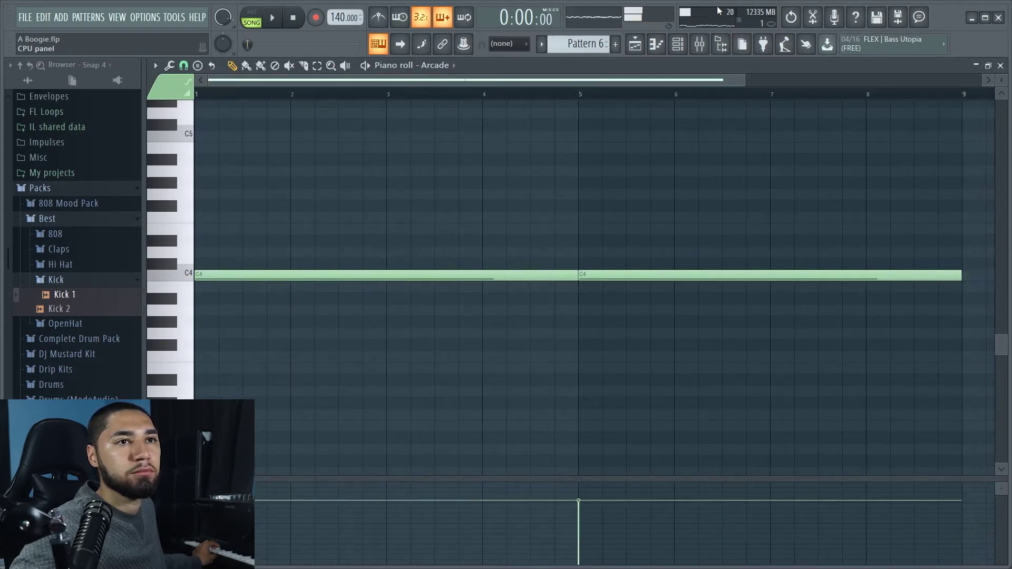
Place Pattern 6 on Track 7 starting at bar 1 and play the arrangement
left_click(635, 44)
mouse_move(369, 338)
left_mouse_down()
mouse_move(403, 339)
mouse_move(373, 339)
left_mouse_up()
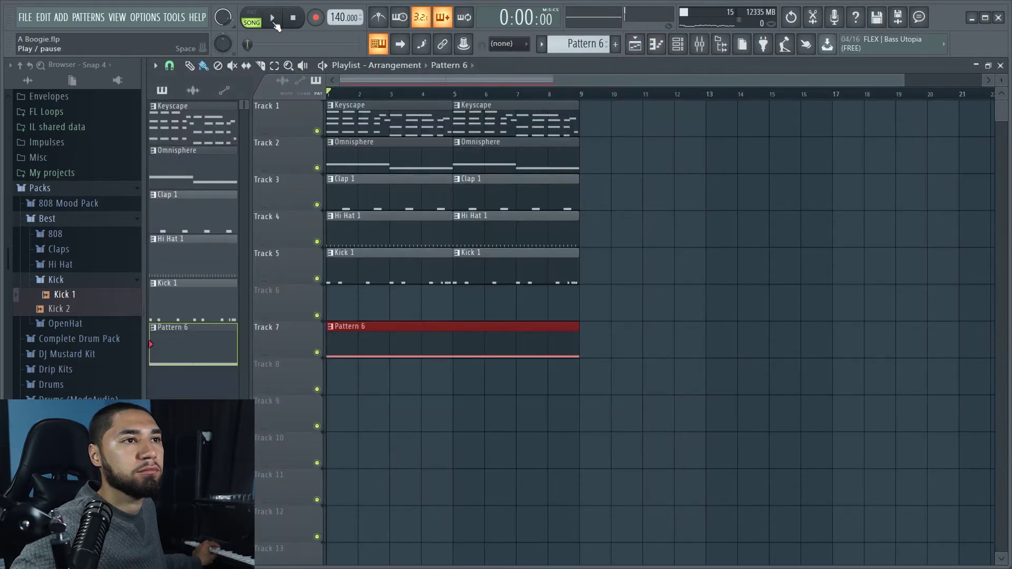
left_click(274, 24)
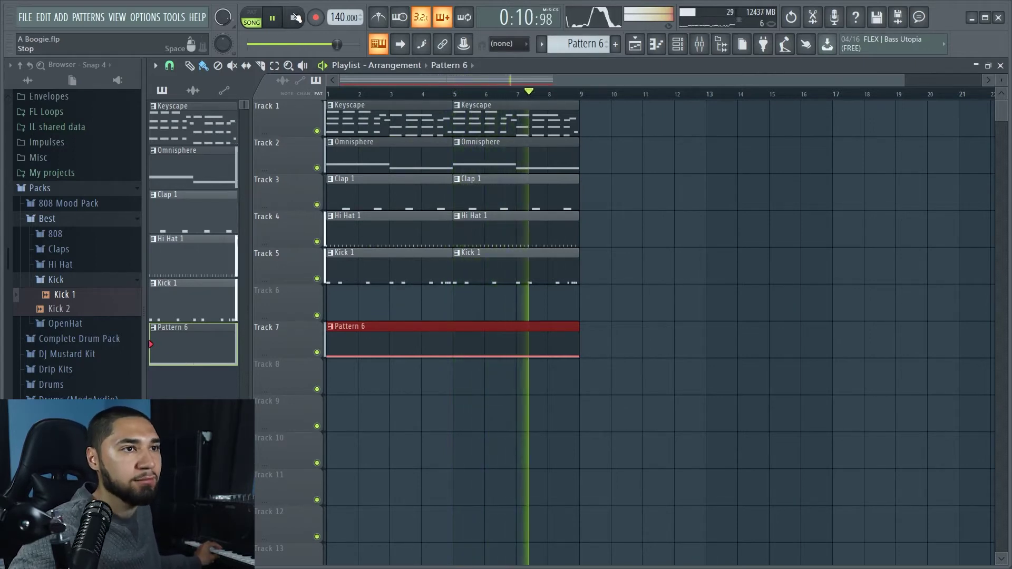
Mute the clap, hi-hat and kick tracks (Tracks 3, 4 and 5) in the playlist
left_click(317, 205)
left_click(317, 242)
left_click(317, 278)
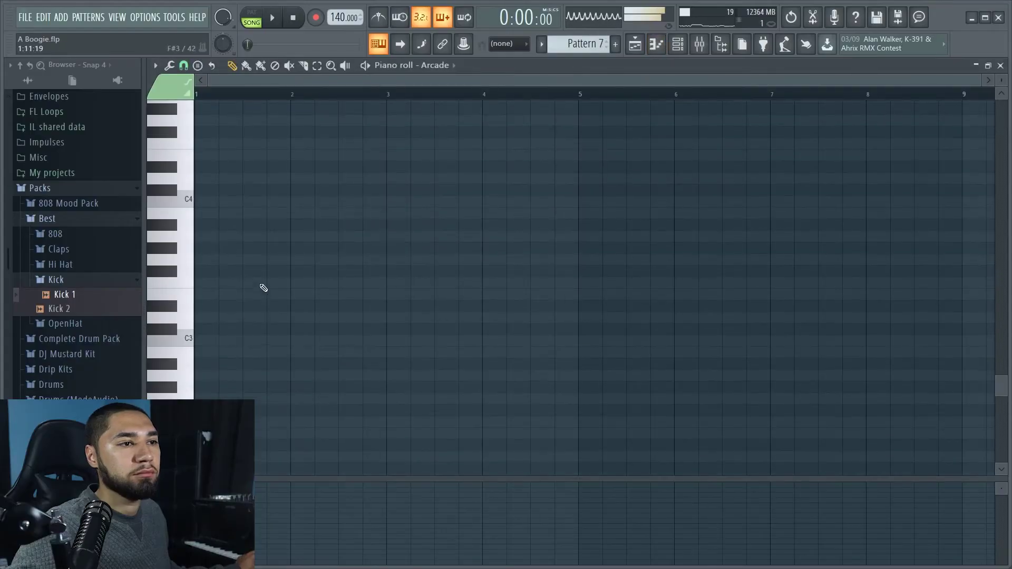
Draw a four-bar G5 Arcade note in Pattern 7 and place two Pattern 7 clips on Track 8 at bars 9 and 13
scroll(263, 288, "up", 10)
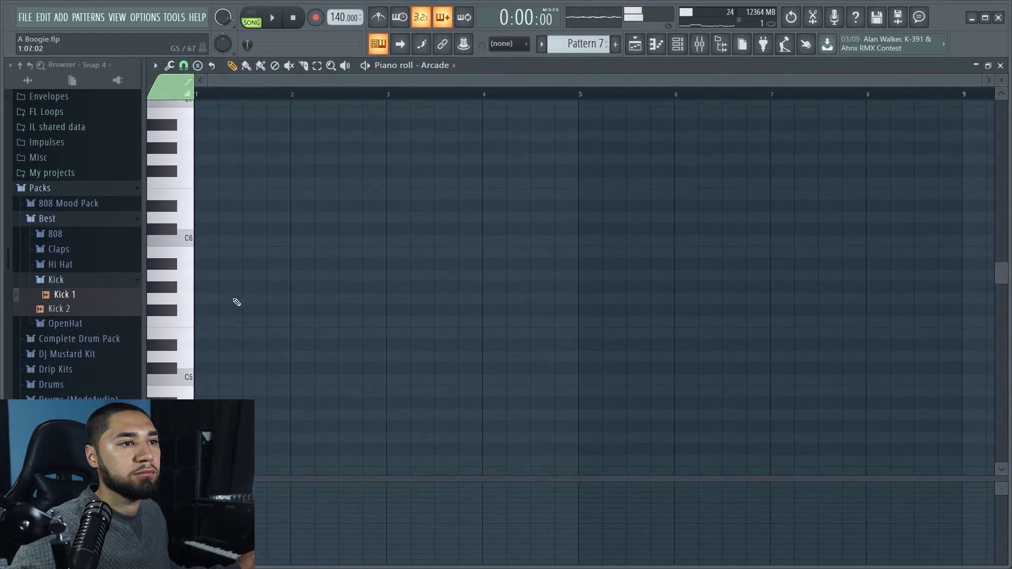
left_click(198, 299)
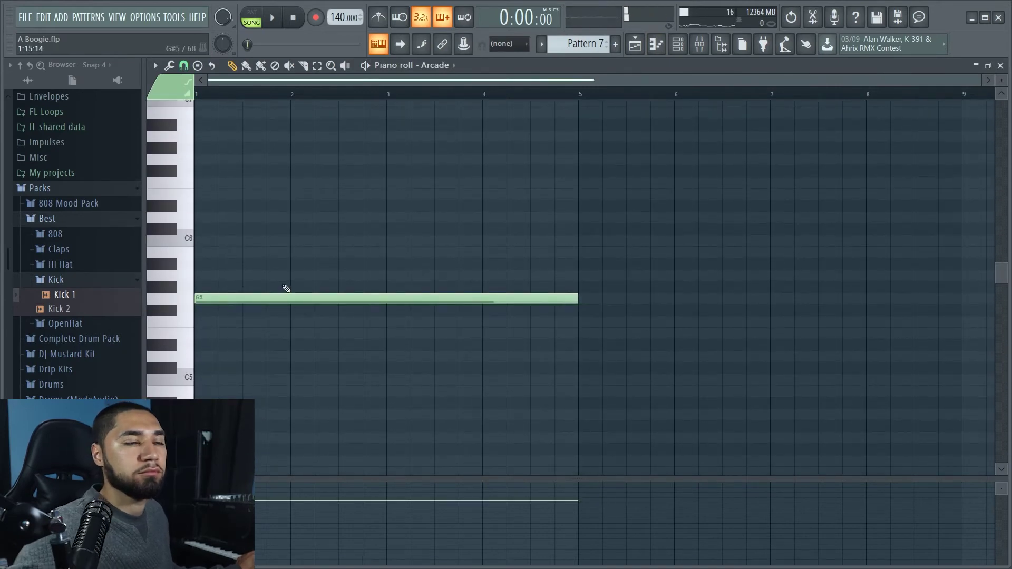
left_click(639, 46)
left_click(598, 384)
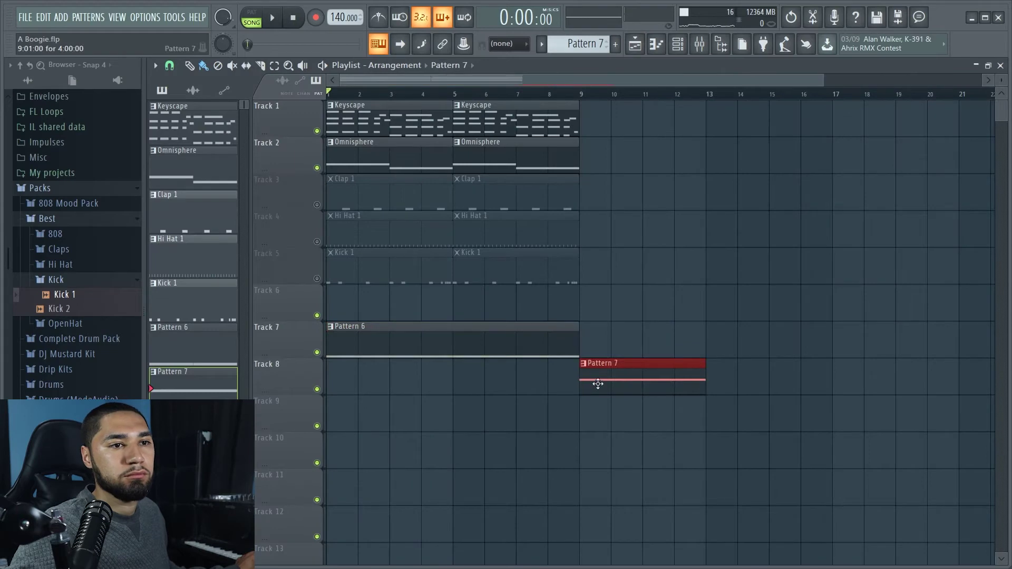
left_click(712, 379)
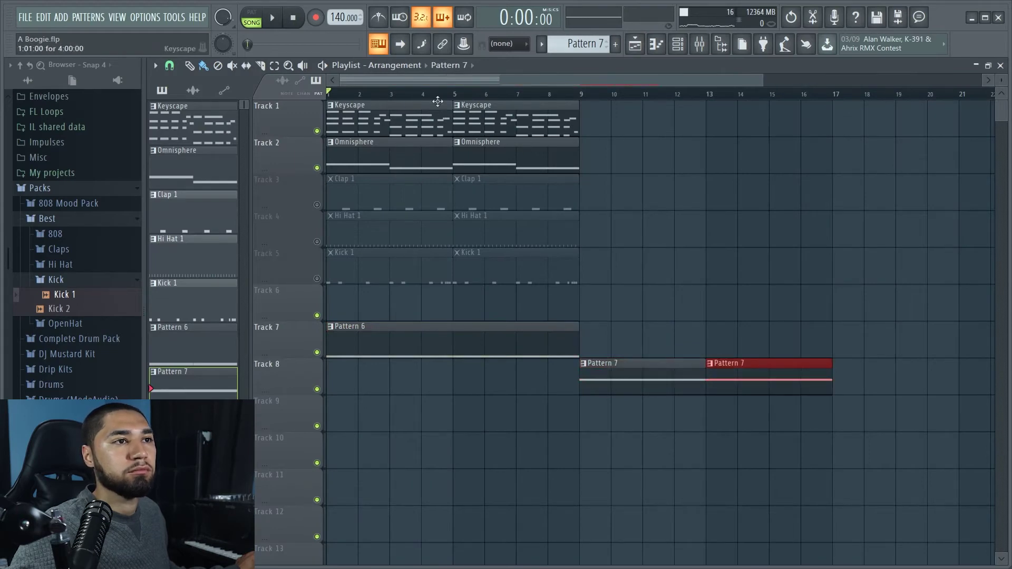
Add two Omnisphere clips to Track 2 at bars 9 and 13 and play from bar 9
left_click(553, 163)
left_click(584, 161)
left_click(709, 159)
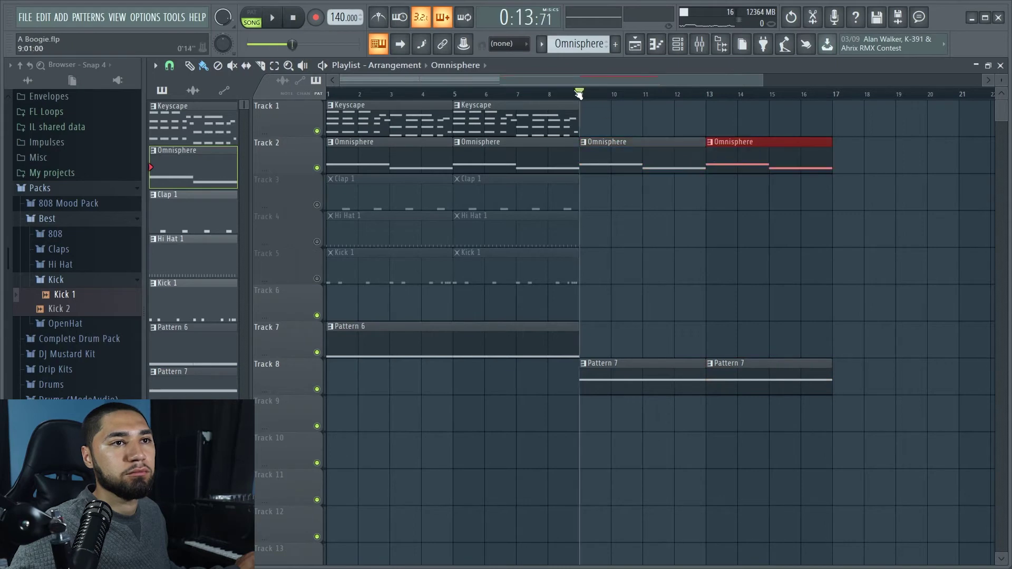
key("space")
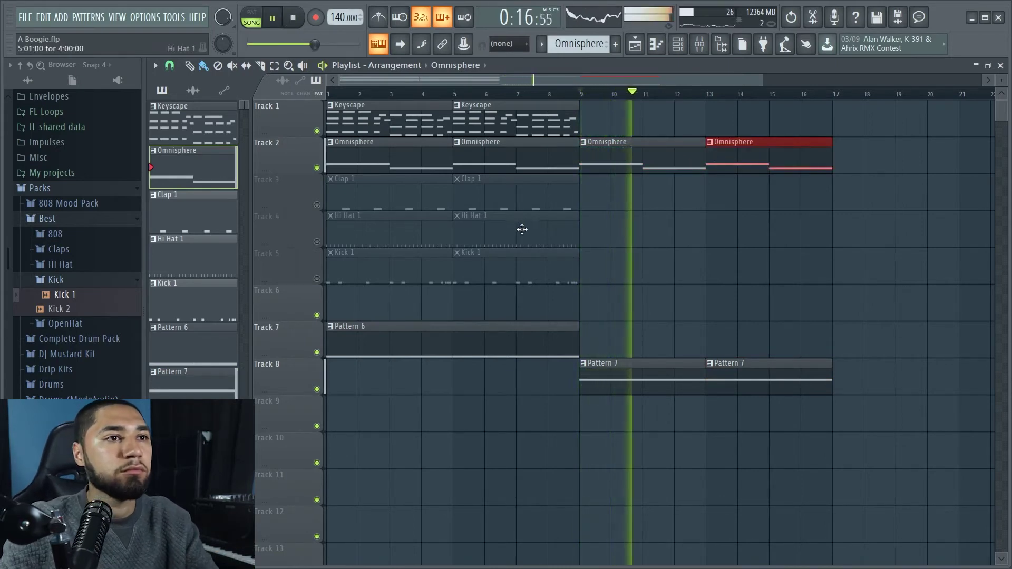
Unmute the clap, hi-hat and kick tracks (Tracks 3, 4 and 5) and stop playback
left_click(316, 204)
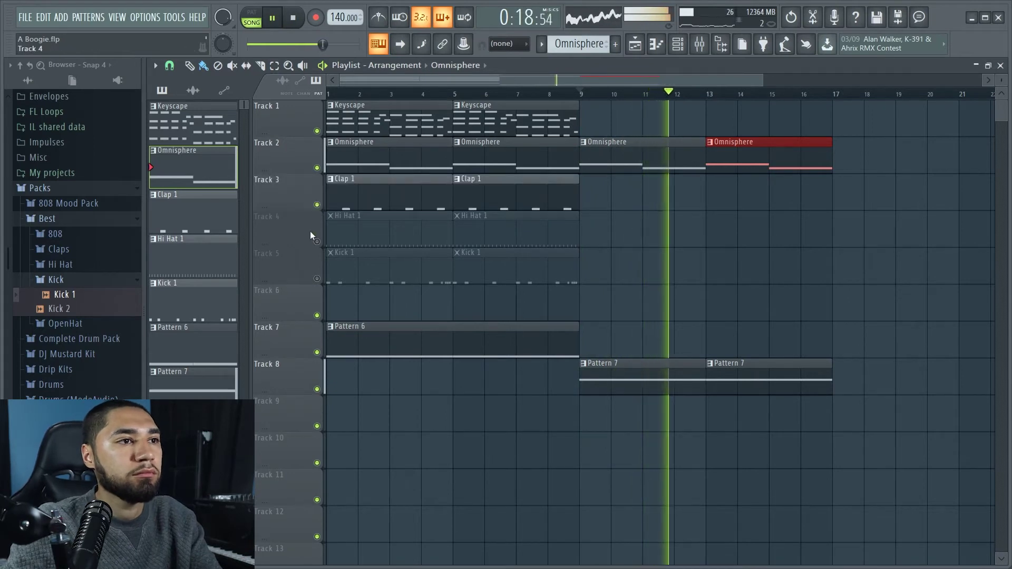
left_click(317, 241)
left_click(317, 278)
key("space")
Add two Clap 1 clips to Track 3 at bars 9 and 13
left_click(553, 196)
left_click(589, 197)
key("space")
left_click(716, 197)
Add two Hi Hat 1 clips to Track 4 at bars 9 and 13 and stop playback
left_click(554, 233)
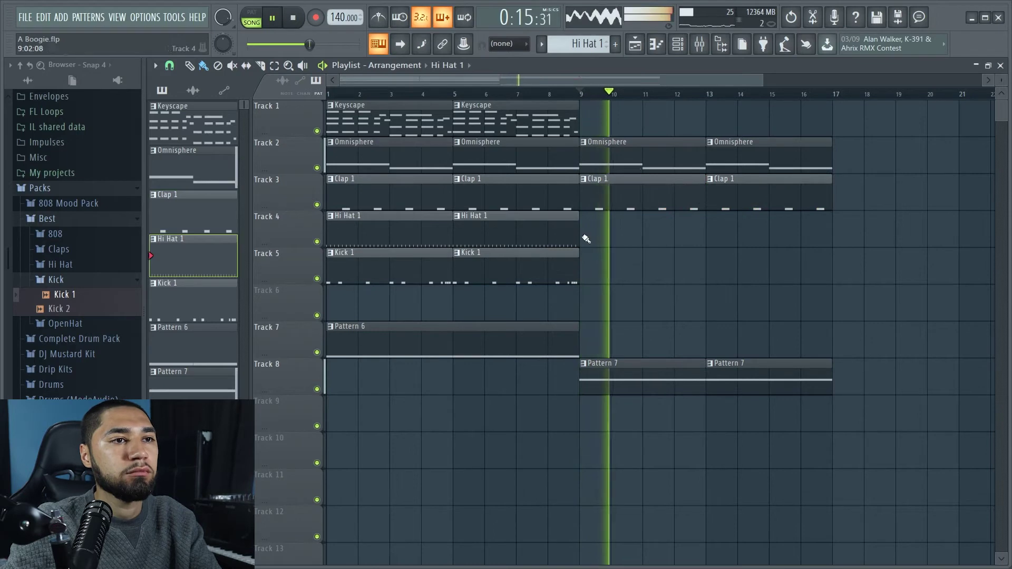
left_click(585, 234)
left_click(712, 234)
key("space")
Check the Arcade channel in the channel rack while playing the section from bar 9
left_click(678, 44)
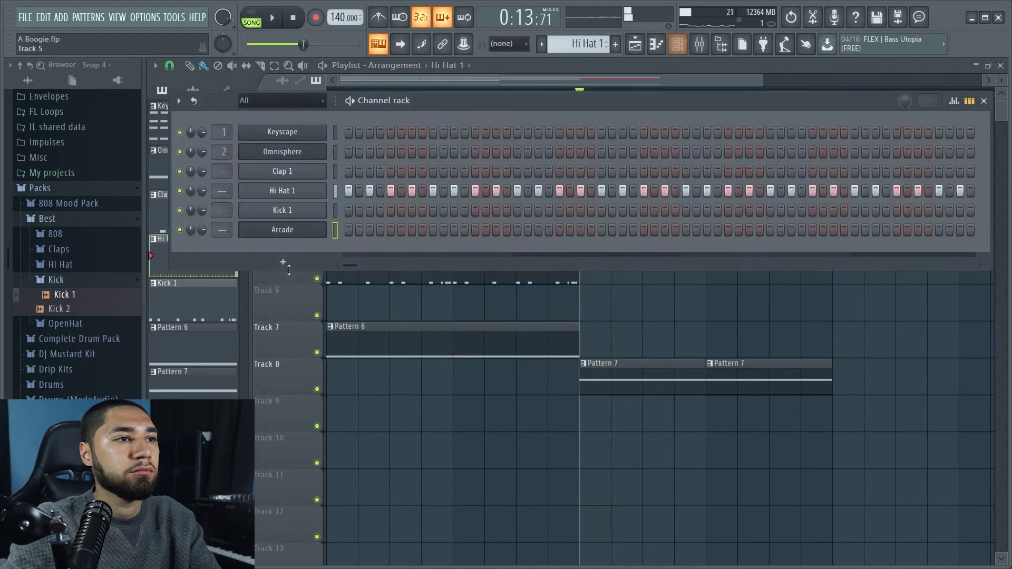
key("space")
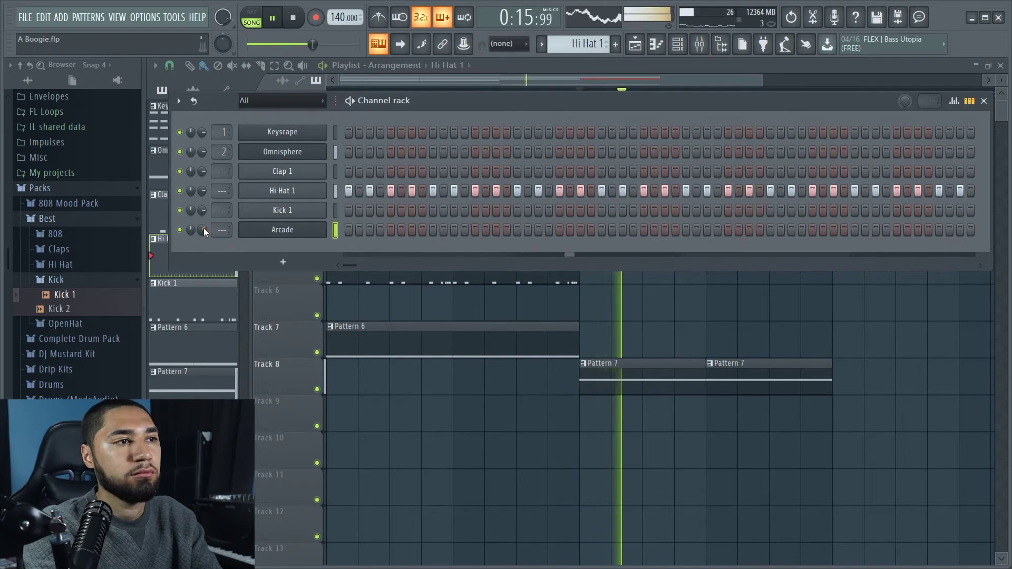
key("F6")
key("space")
Add two Kick 1 clips to Track 5 at bars 9 and 13 and play the section from bar 9
left_click(564, 267)
left_click(605, 276)
left_click(710, 274)
key("space")
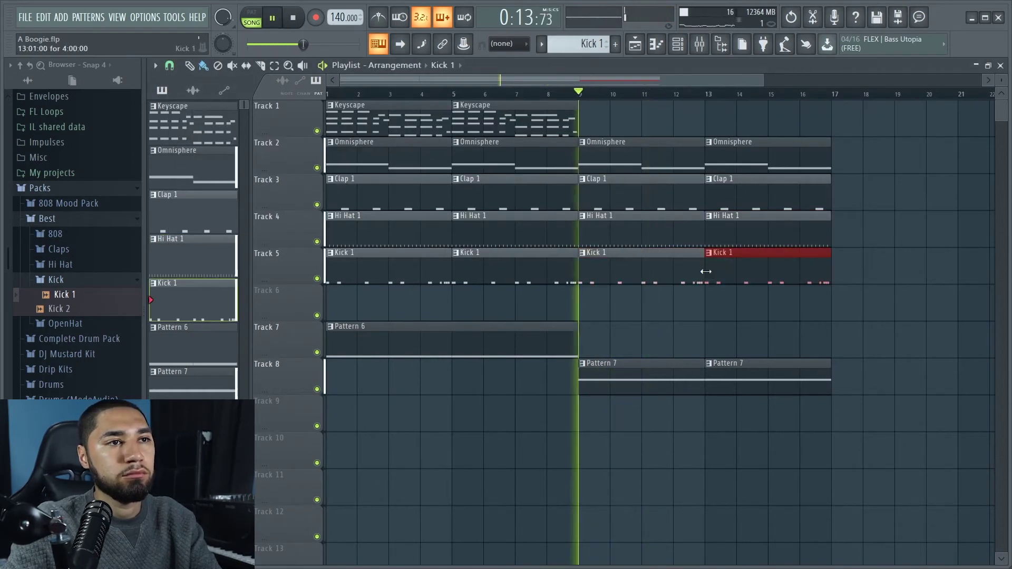